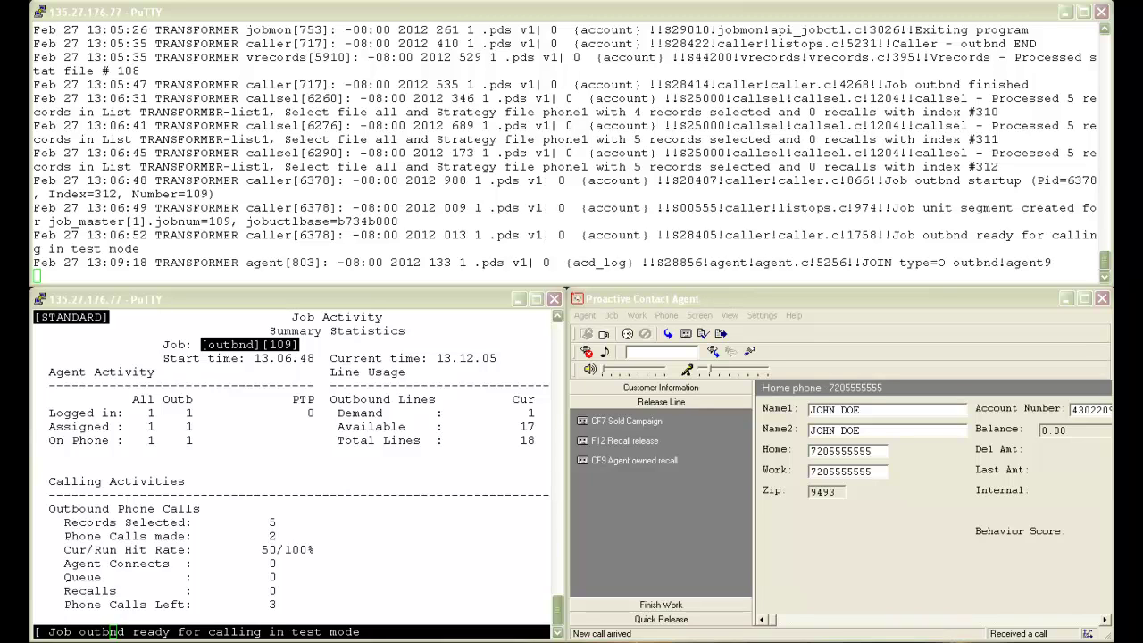
# Release each successive call with CF7 Sold Campaign and Finish Work after each one.
pyautogui.click(639, 422)
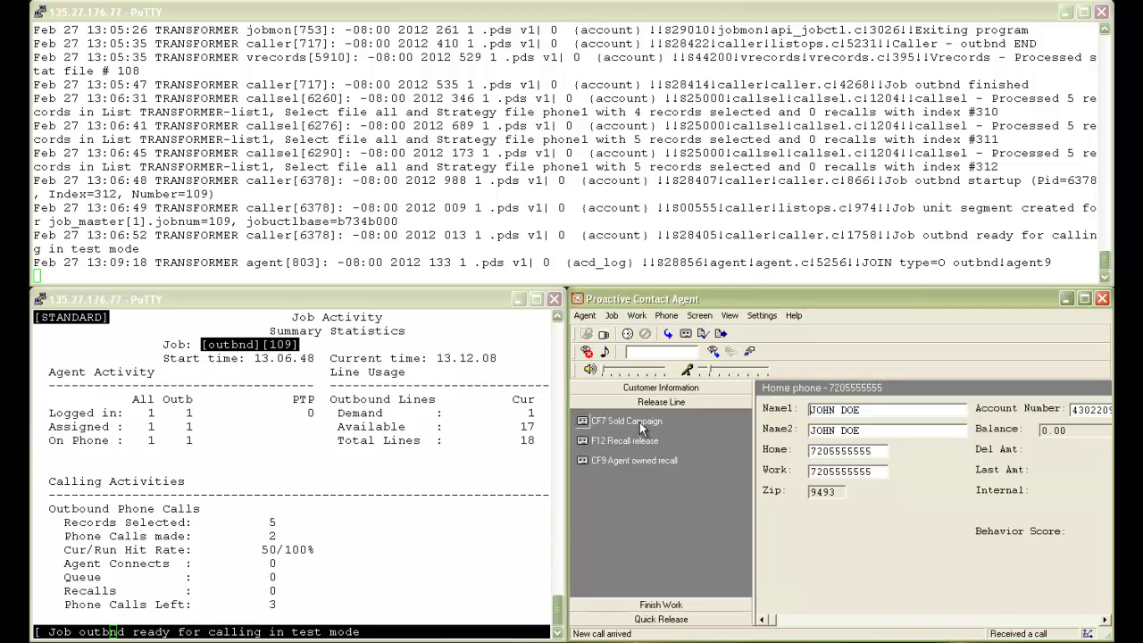
pyautogui.click(639, 423)
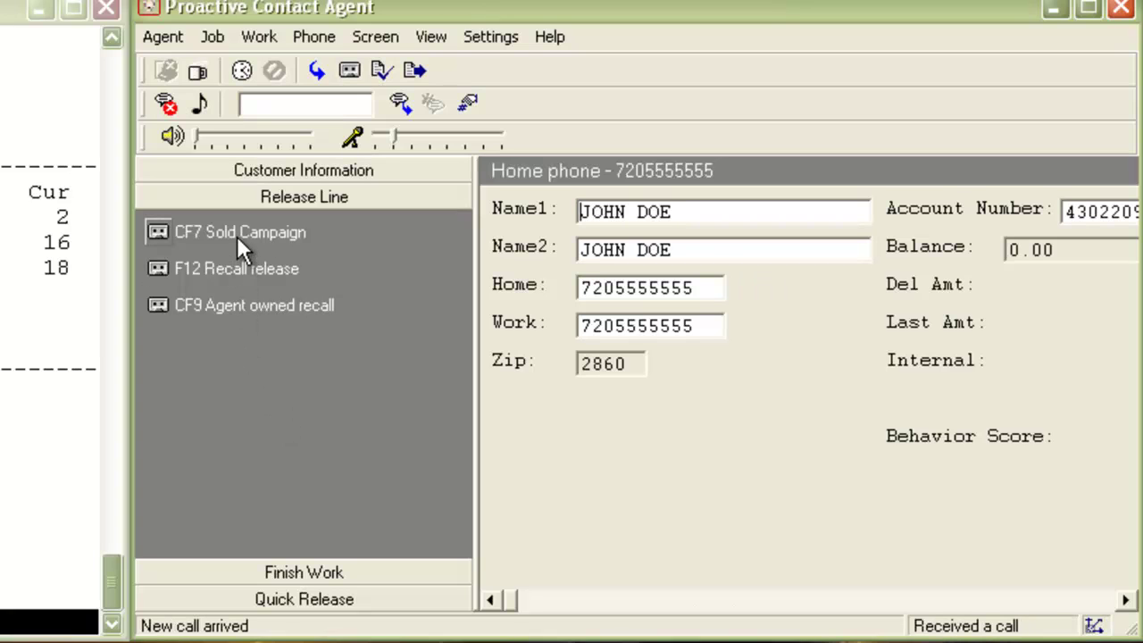
pyautogui.click(393, 98)
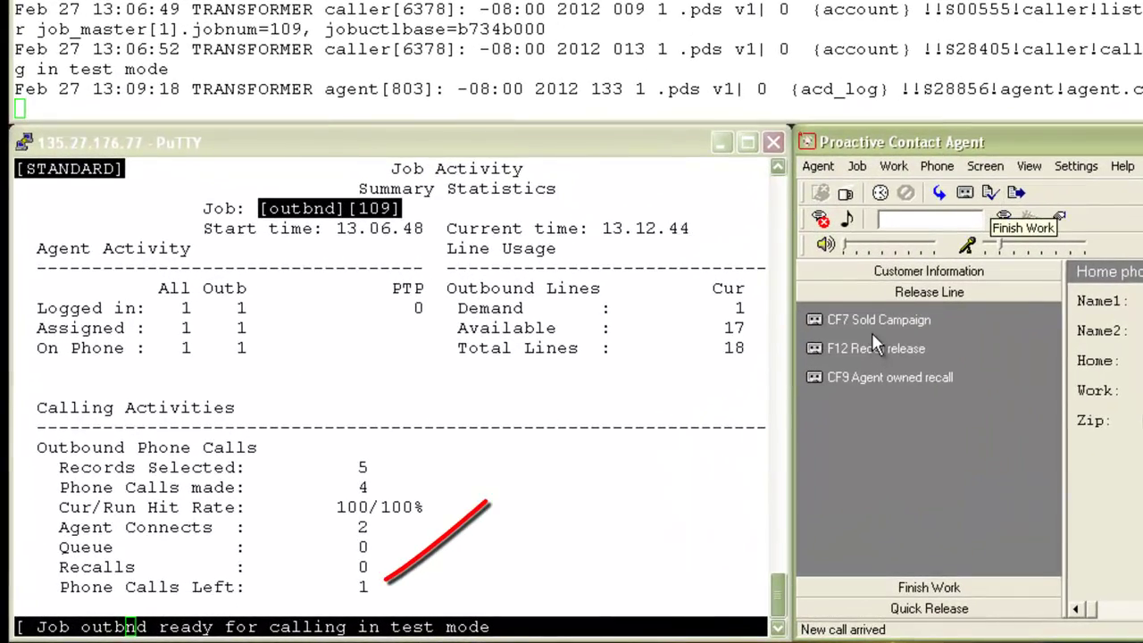
pyautogui.doubleClick(872, 326)
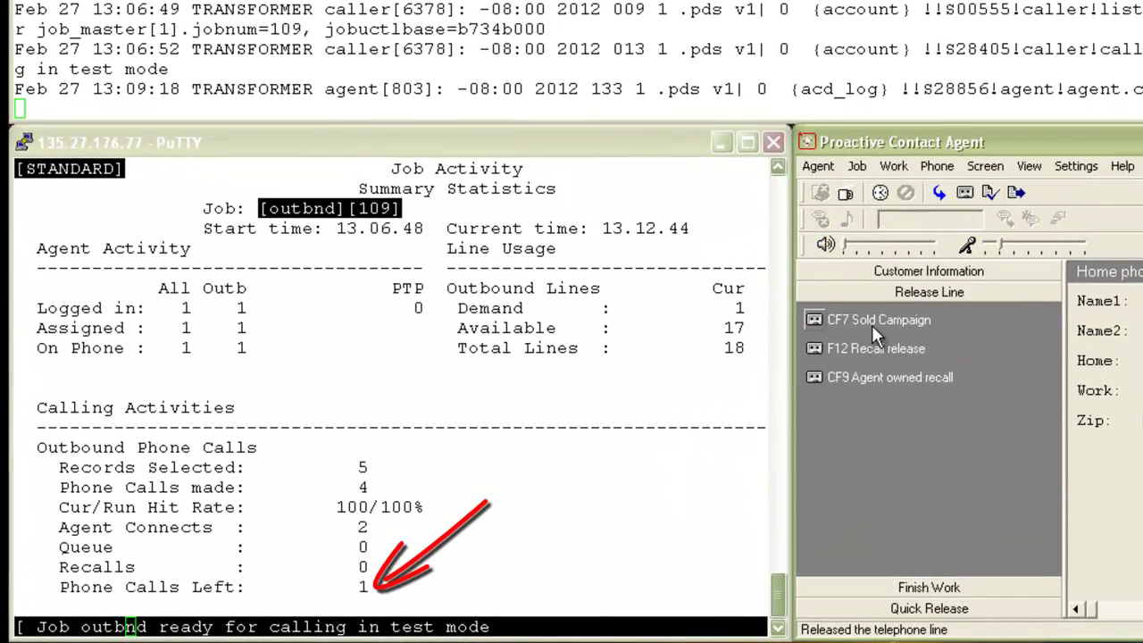
pyautogui.click(988, 193)
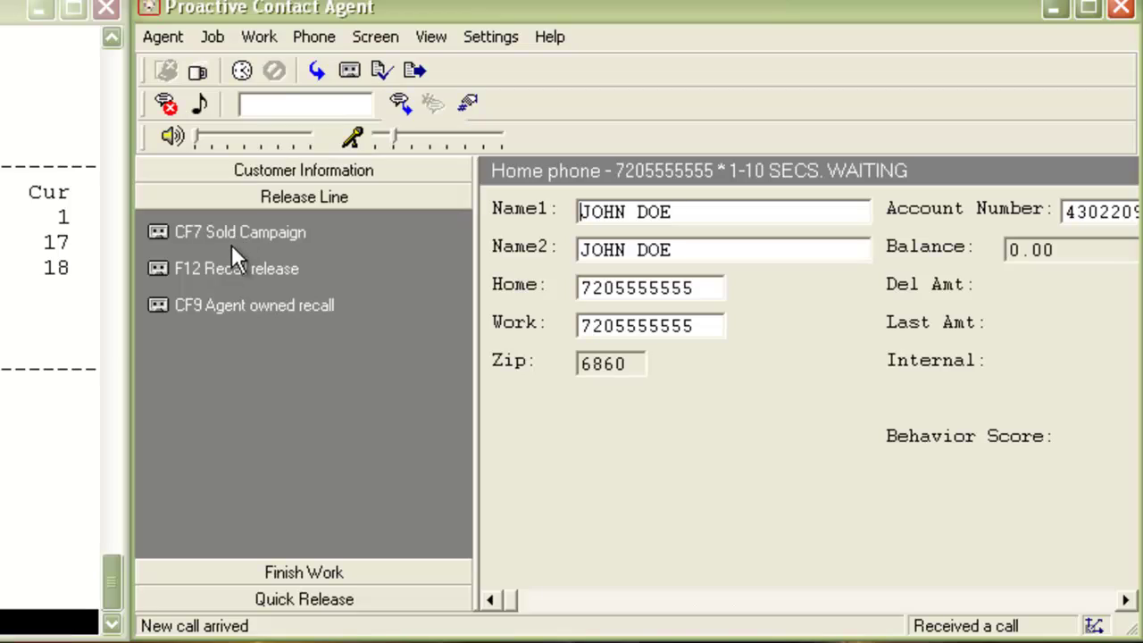
pyautogui.click(232, 239)
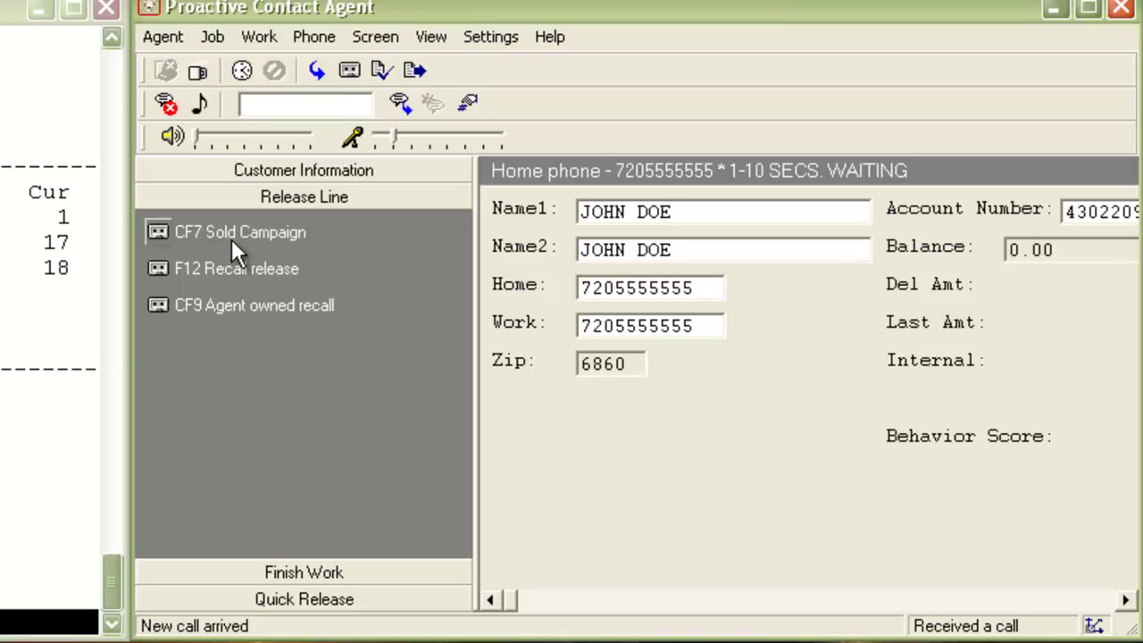
pyautogui.click(368, 77)
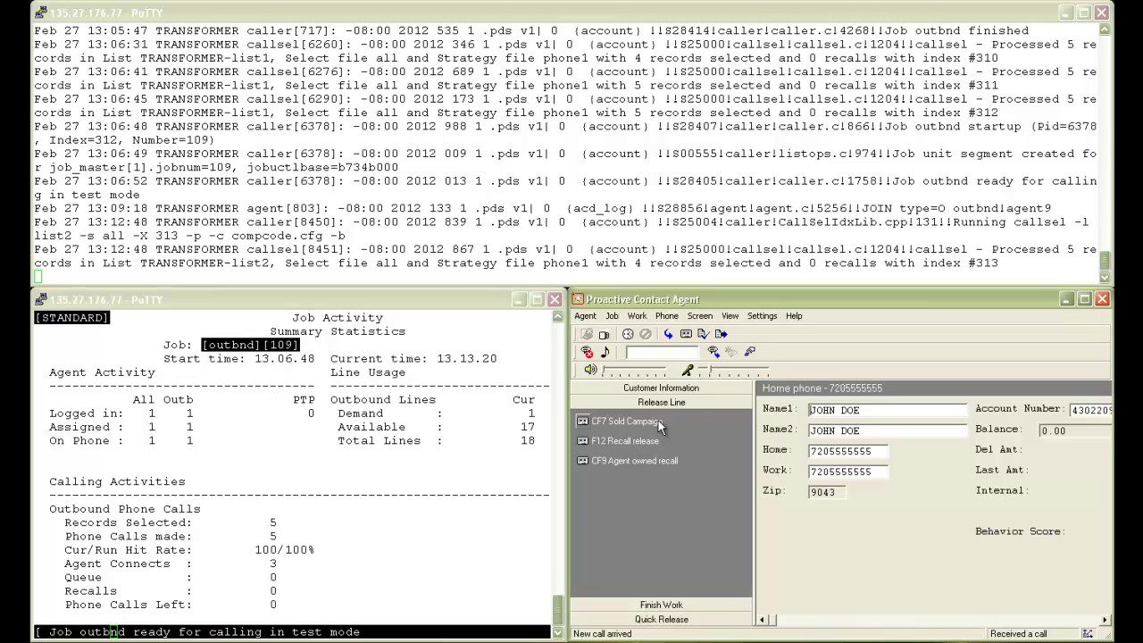
# Release the final outbnd call as CF7 Sold Campaign, then close the 'linked to job outbnd1' message.
pyautogui.click(658, 428)
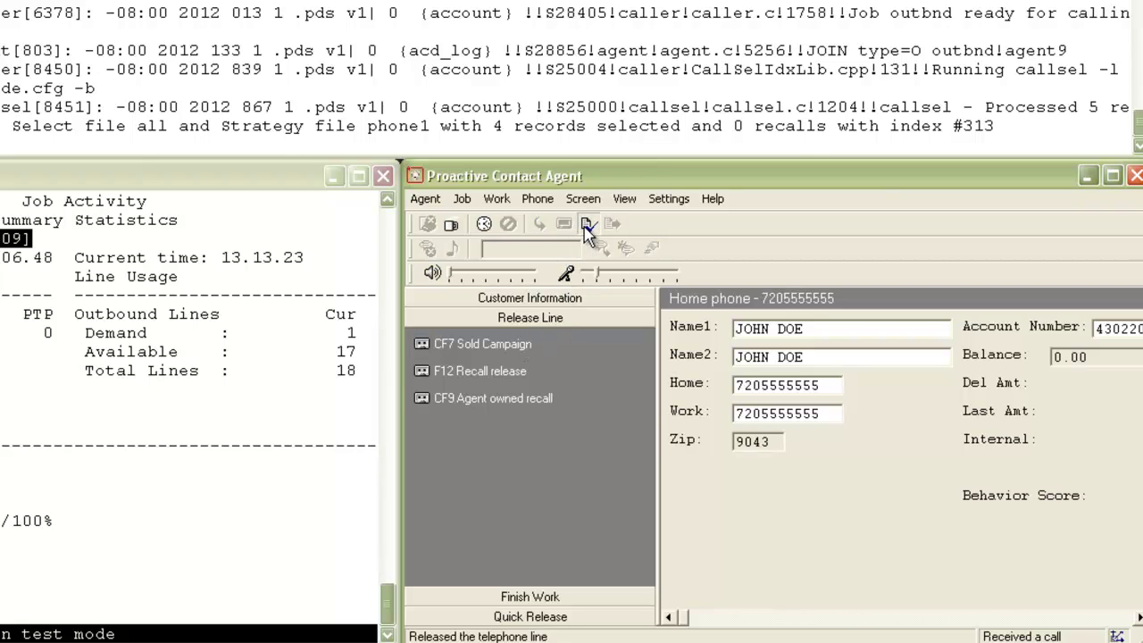
pyautogui.click(585, 225)
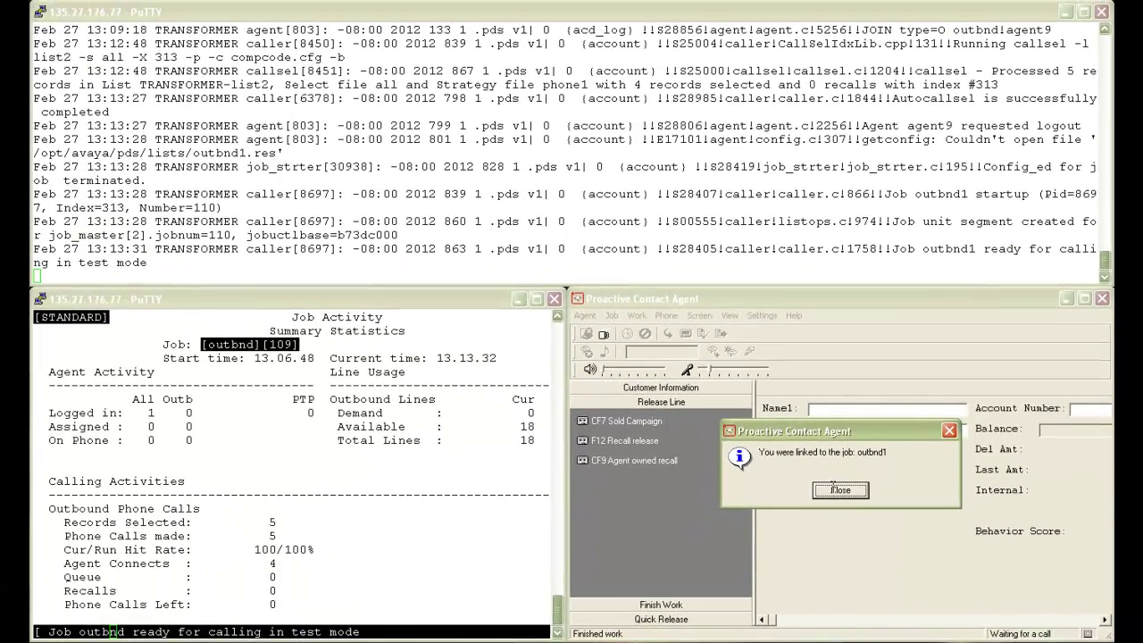
pyautogui.click(837, 489)
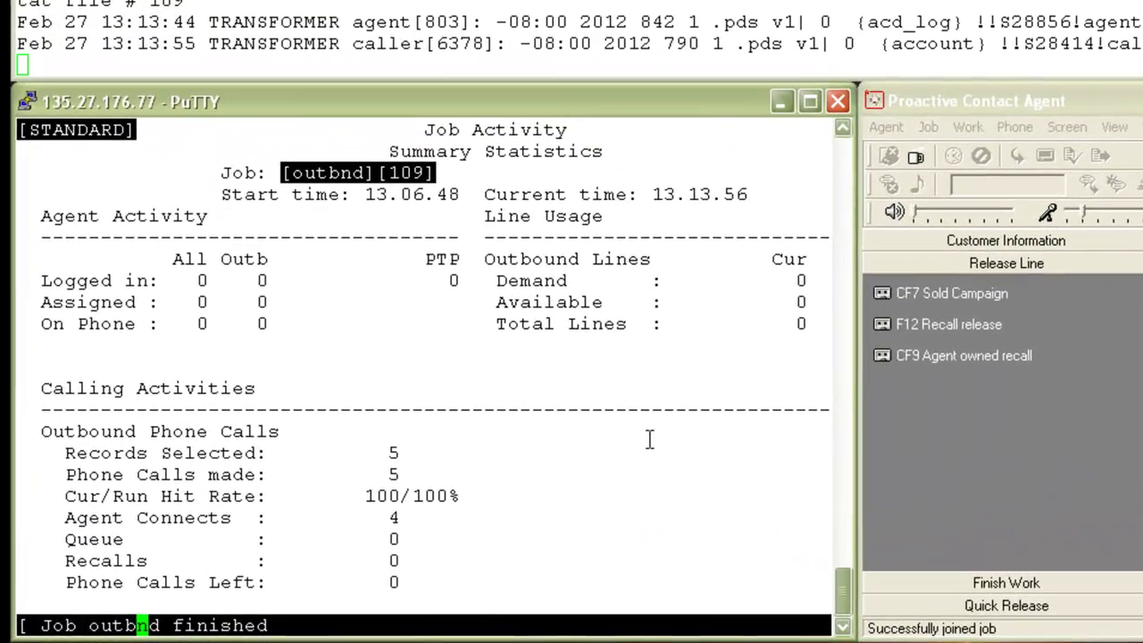
# Select job outbnd1 (110) for viewing in the PuTTY job monitor.
pyautogui.press('Return')
pyautogui.press('Return')
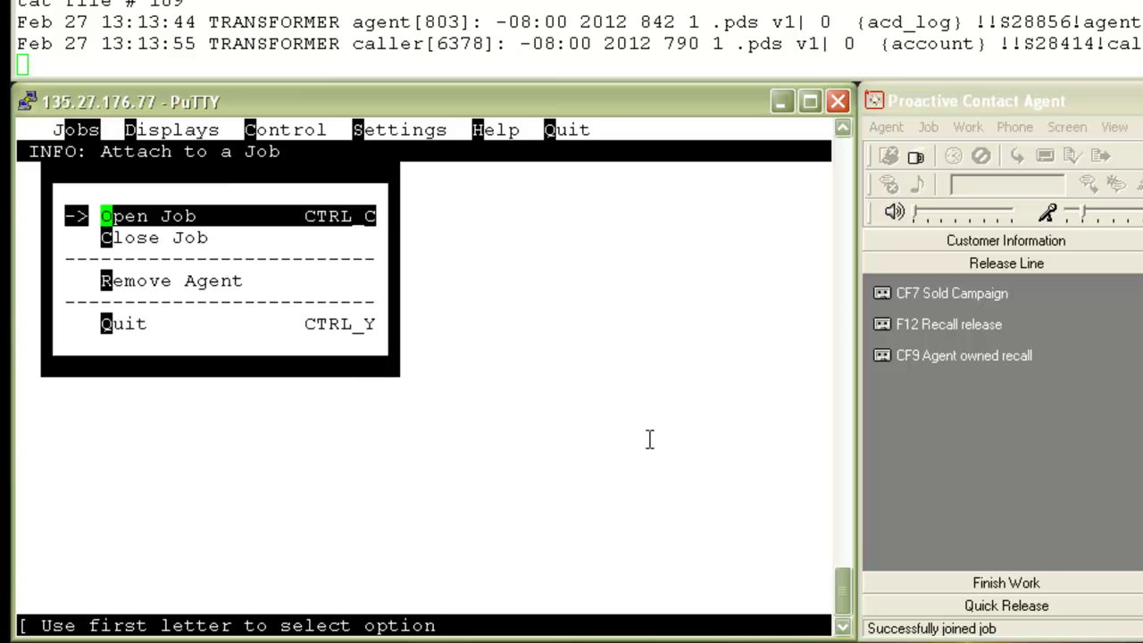
pyautogui.press('Return')
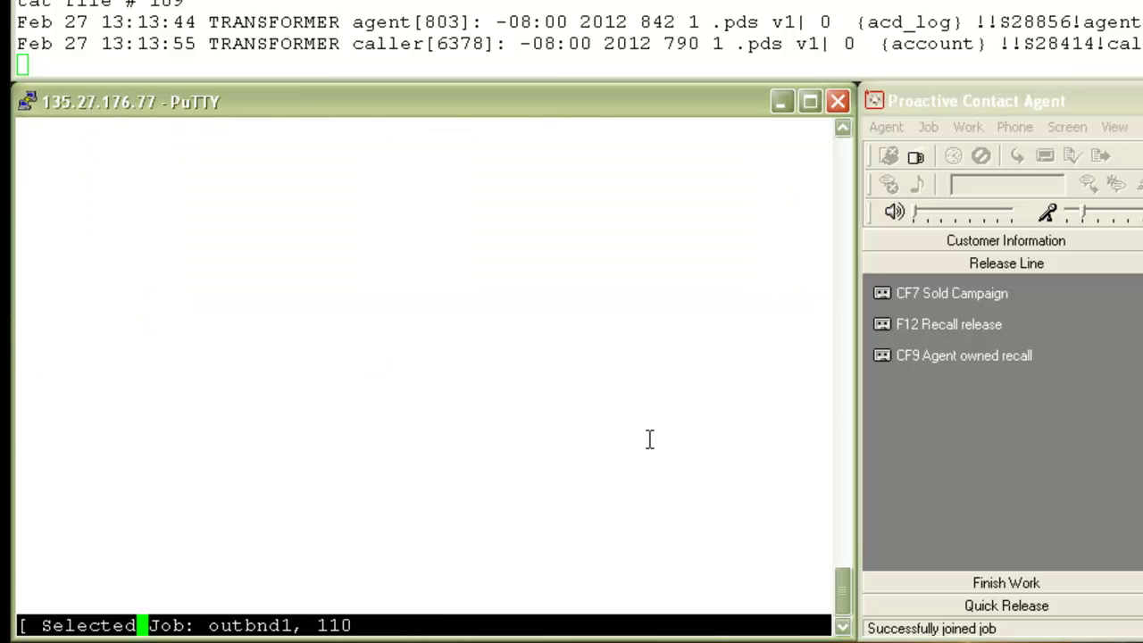